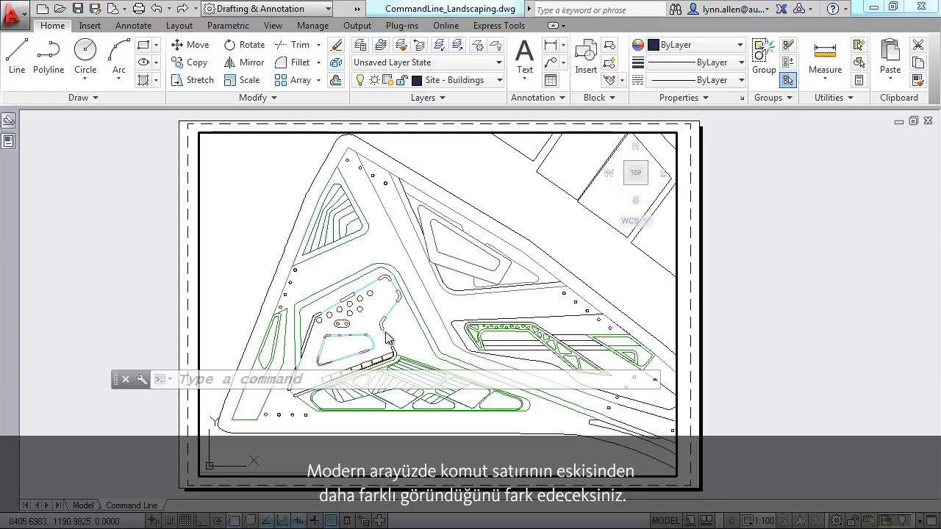
Move the floating command line slightly up and right over the CommandLine_Landscaping site plan
{"action": "left_click", "coordinate": [116, 381]}
{"action": "left_click_drag", "start_coordinate": [116, 381], "coordinate": [139, 378]}
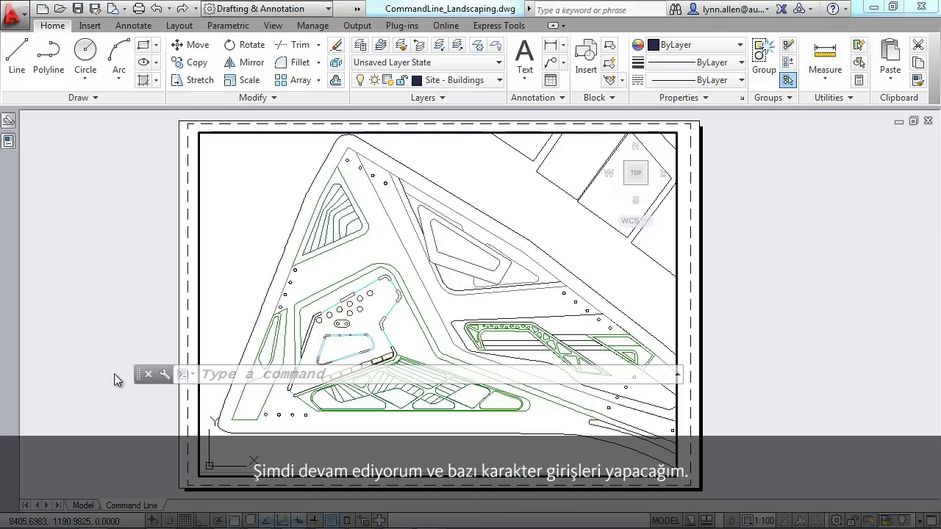
Start the PLINE command by typing PL and picking it from the autocomplete suggestions
{"action": "left_click", "coordinate": [243, 376]}
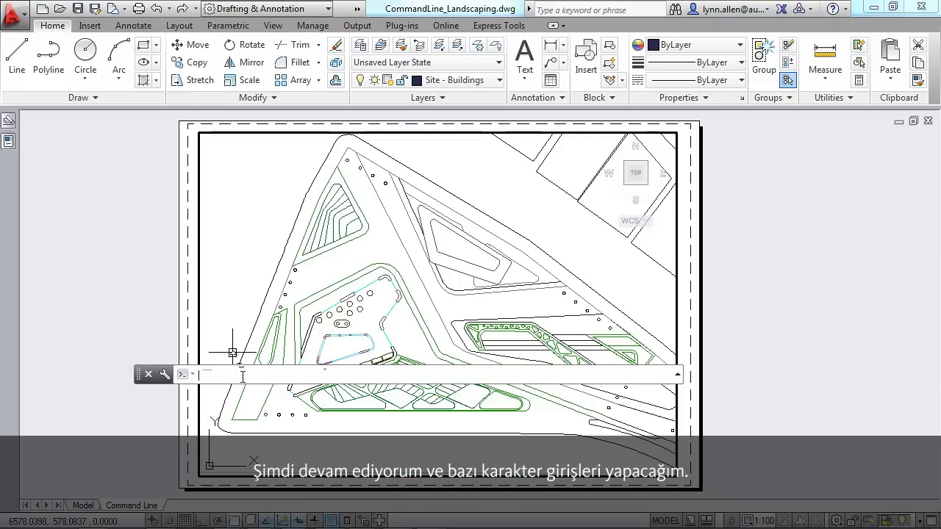
{"action": "type", "text": "pl"}
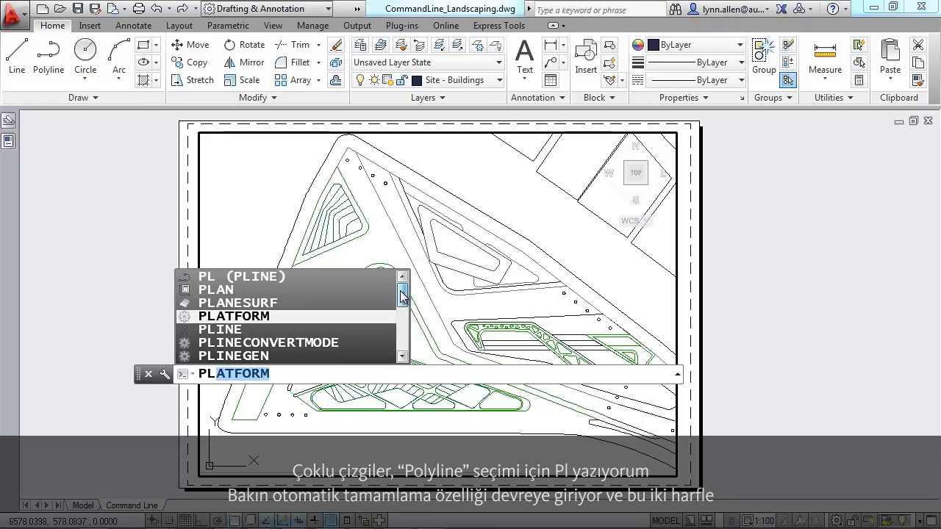
{"action": "mouse_move", "coordinate": [402, 298]}
{"action": "left_mouse_down"}
{"action": "mouse_move", "coordinate": [404, 344]}
{"action": "mouse_move", "coordinate": [409, 288]}
{"action": "left_mouse_up"}
{"action": "left_click", "coordinate": [251, 329]}
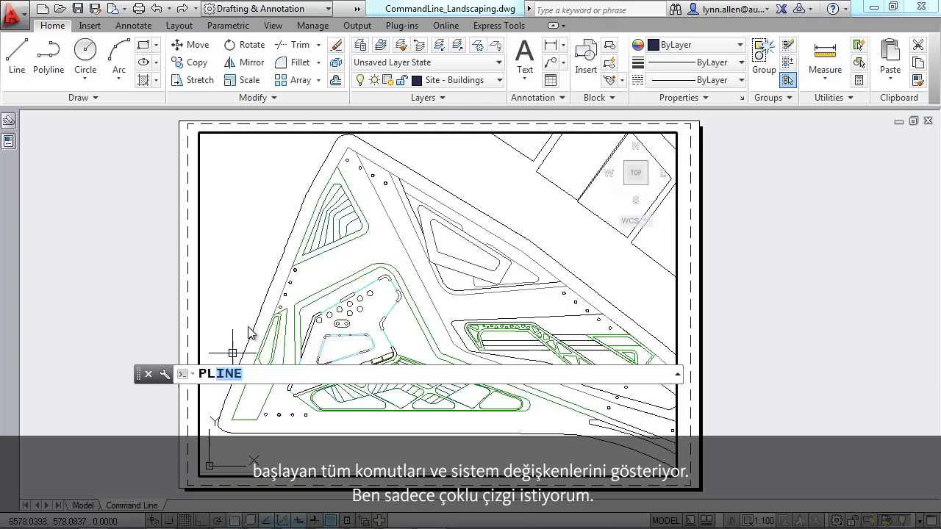
Draw a polyline with three straight vertices and an arc segment, then close it
{"action": "left_click", "coordinate": [306, 280]}
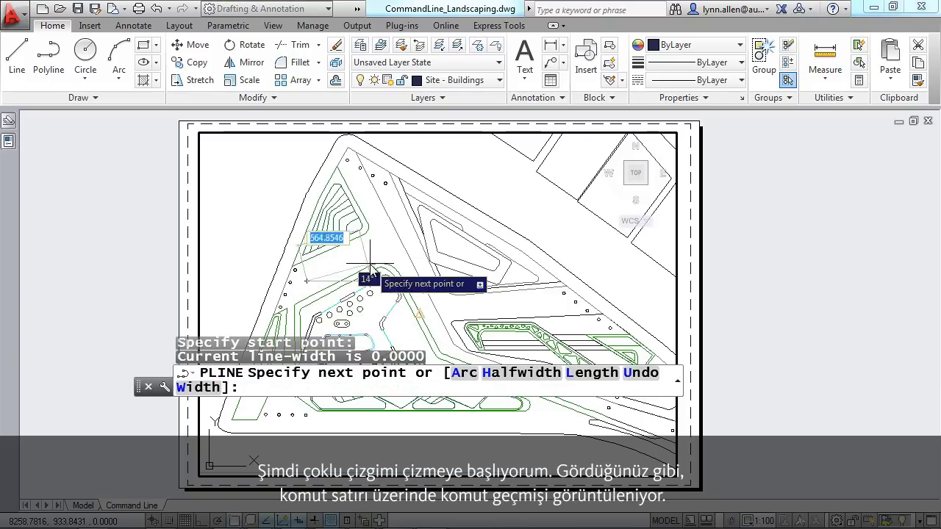
{"action": "left_click", "coordinate": [380, 238]}
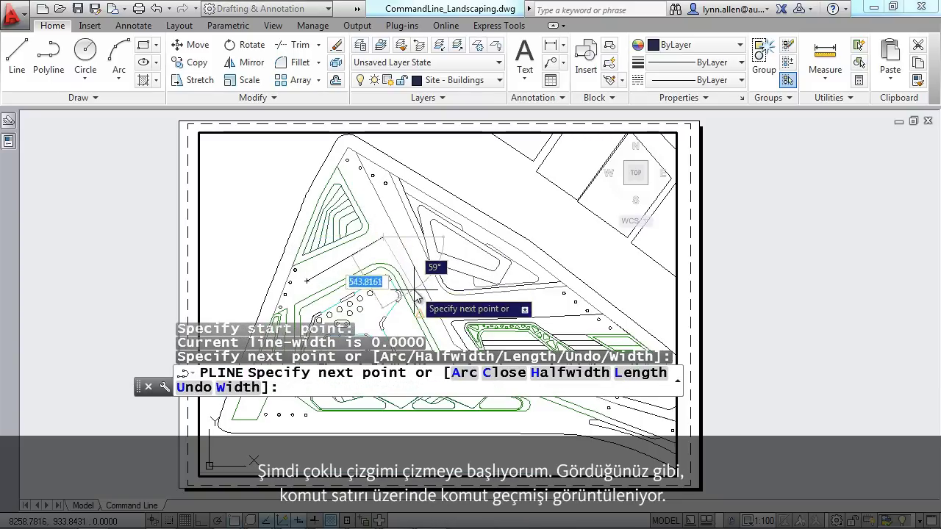
{"action": "left_click", "coordinate": [421, 318]}
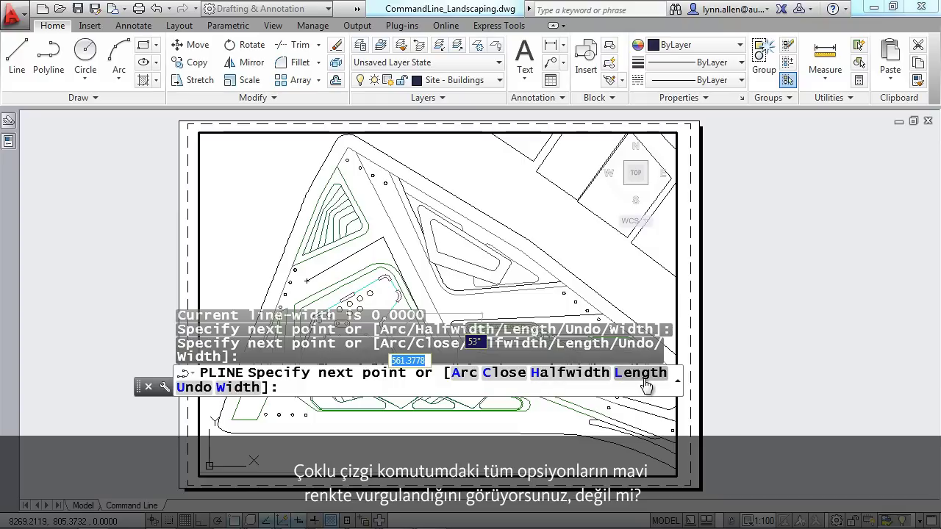
{"action": "left_click", "coordinate": [462, 374]}
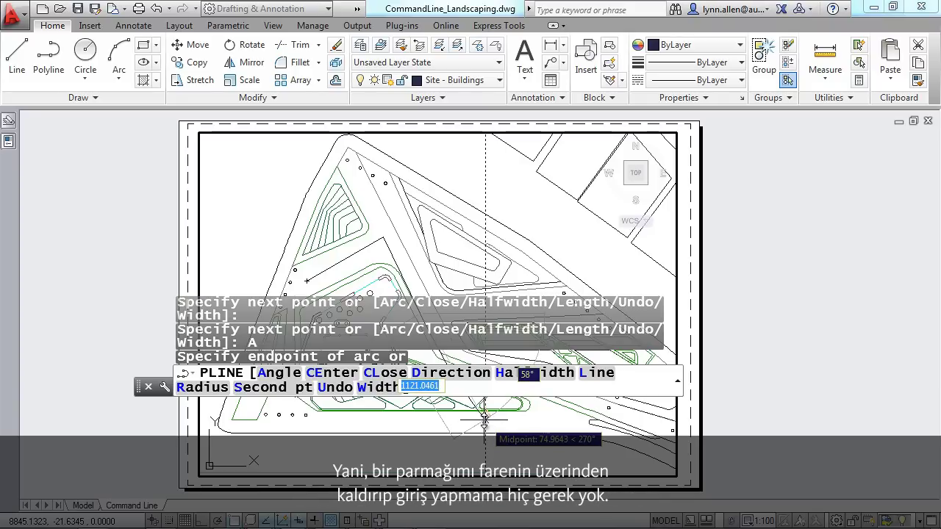
{"action": "left_click", "coordinate": [424, 417]}
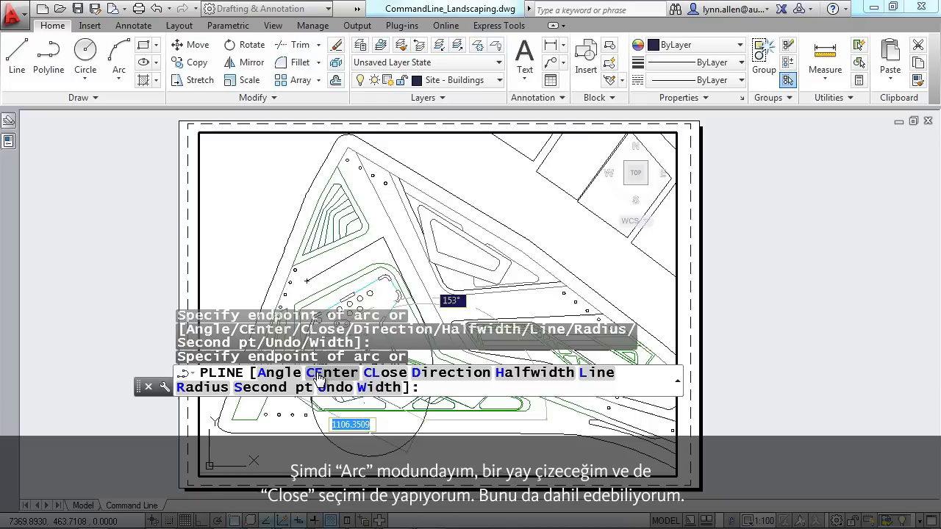
{"action": "left_click", "coordinate": [375, 373]}
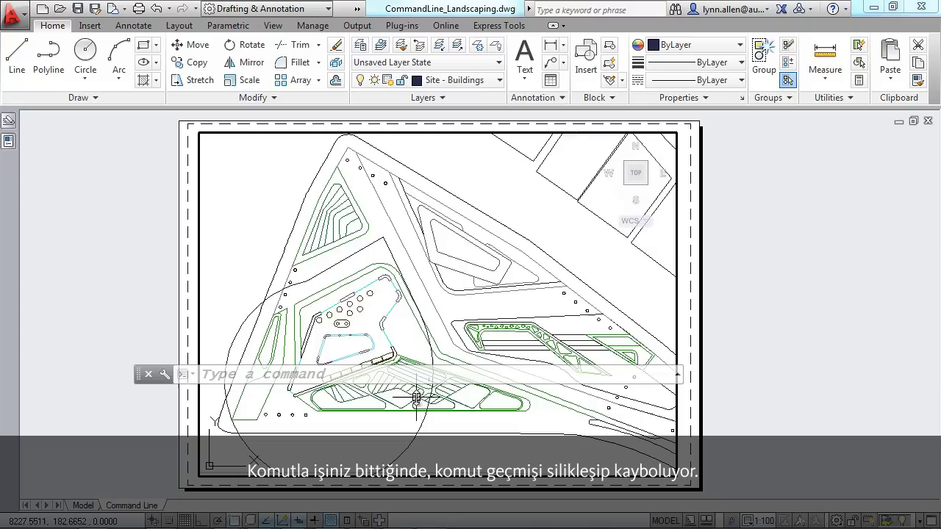
Cancel the Lines of Prompt History change and open the command line Transparency settings
{"action": "left_click", "coordinate": [164, 374]}
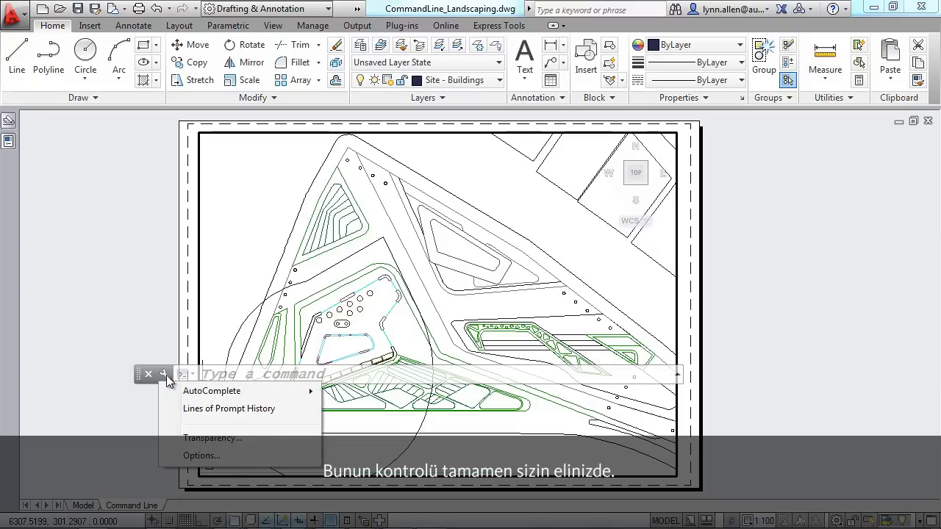
{"action": "mouse_move", "coordinate": [209, 395]}
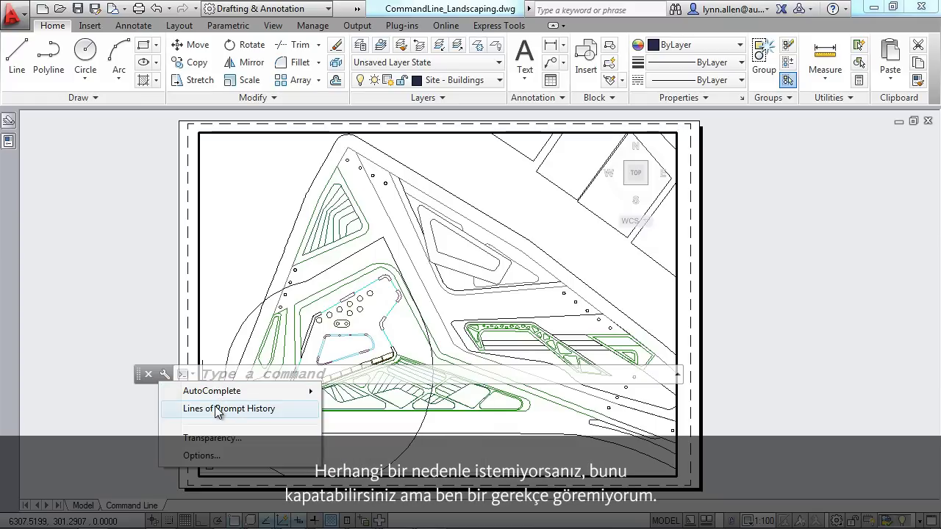
{"action": "left_click", "coordinate": [228, 409]}
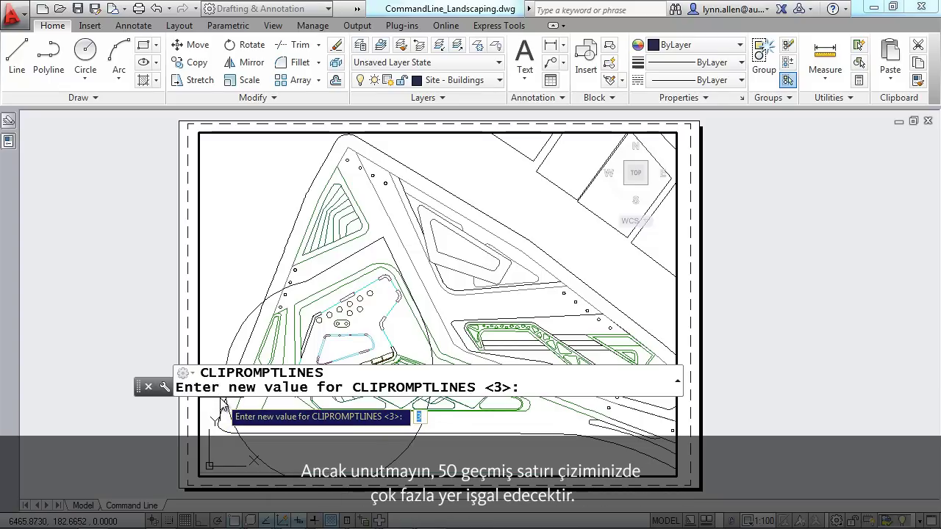
{"action": "key", "text": "Escape"}
{"action": "left_click", "coordinate": [165, 375]}
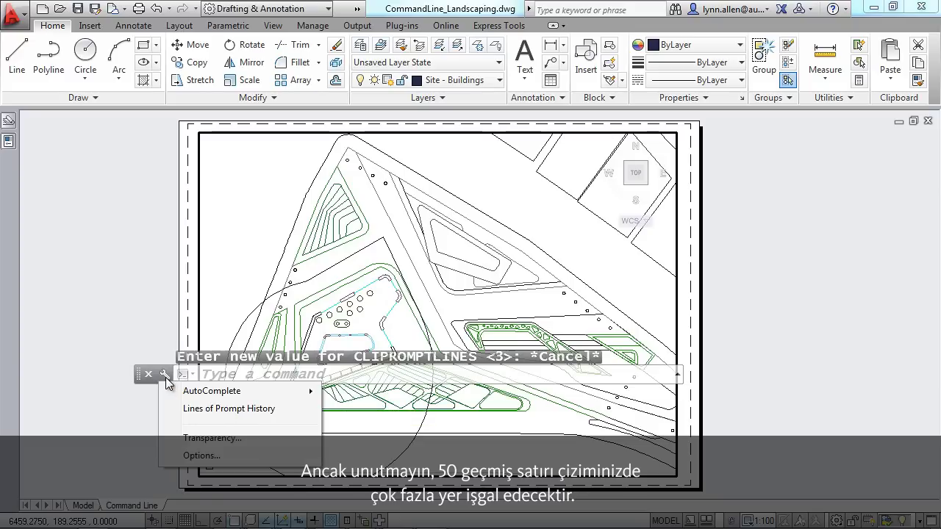
{"action": "left_click", "coordinate": [218, 438]}
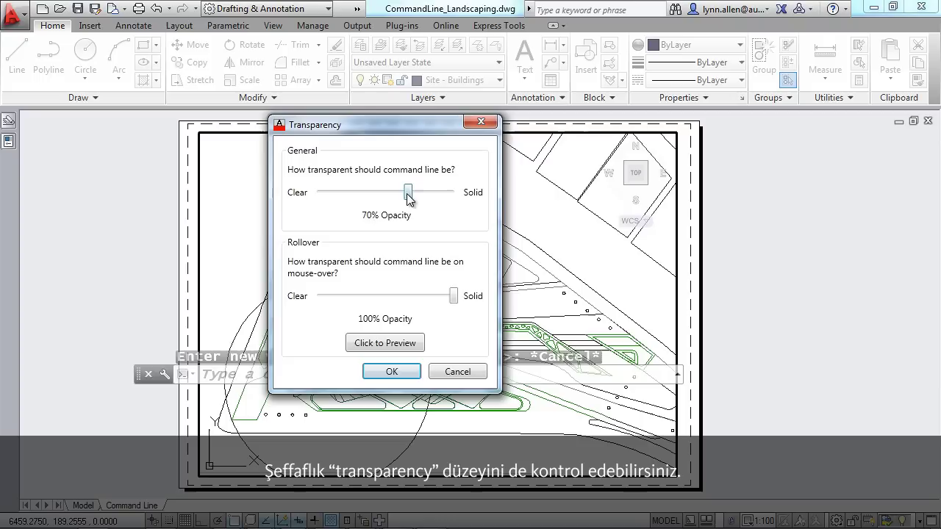
Trial 77% general and 80% mouse-over opacity, then cancel the Transparency dialog
{"action": "left_click_drag", "start_coordinate": [409, 192], "coordinate": [319, 195]}
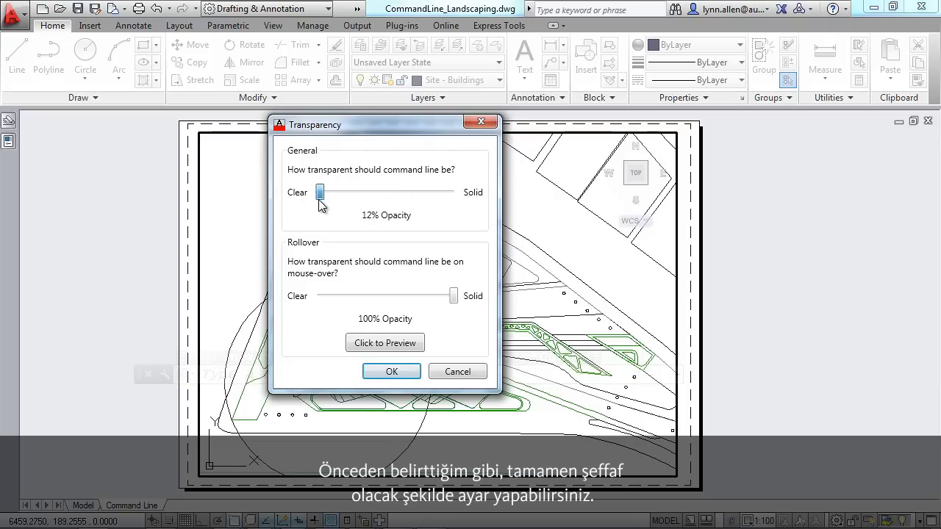
{"action": "left_click_drag", "start_coordinate": [452, 295], "coordinate": [306, 300]}
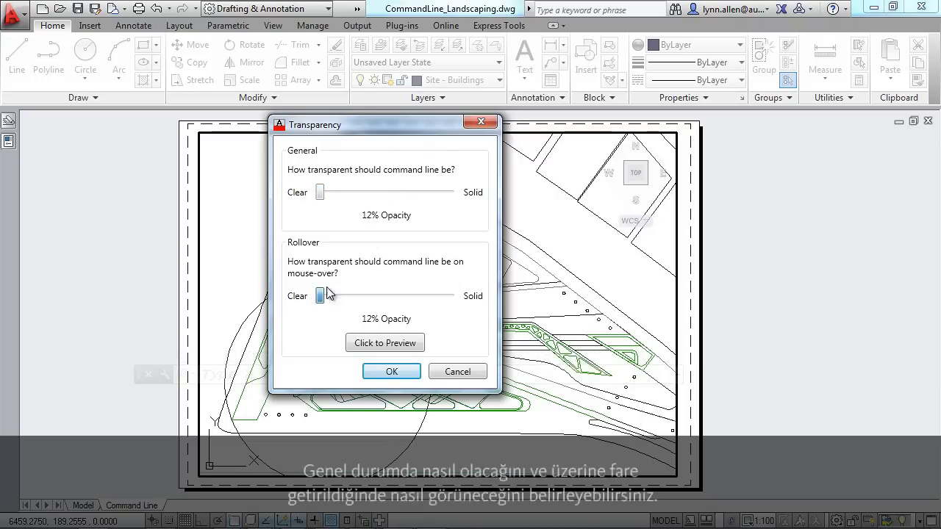
{"action": "left_click_drag", "start_coordinate": [321, 297], "coordinate": [405, 284]}
{"action": "left_click_drag", "start_coordinate": [320, 193], "coordinate": [419, 193]}
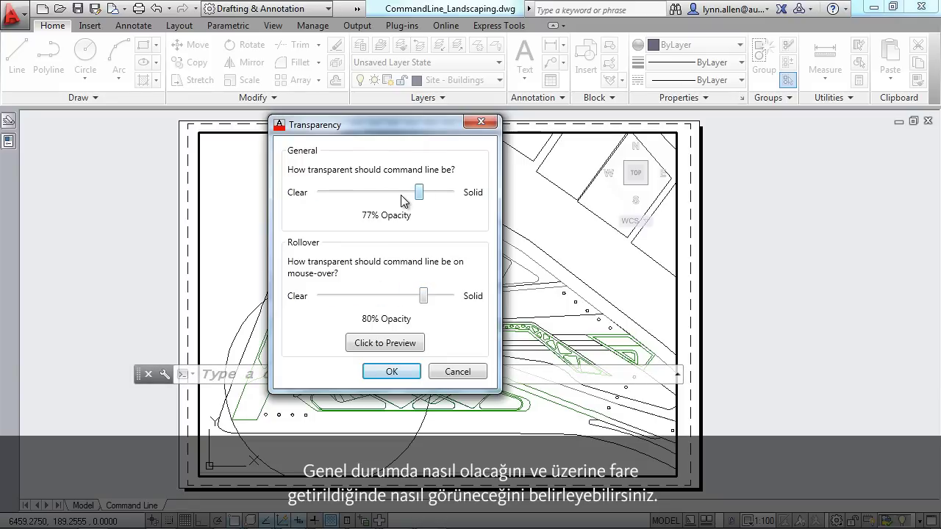
{"action": "left_click", "coordinate": [450, 371]}
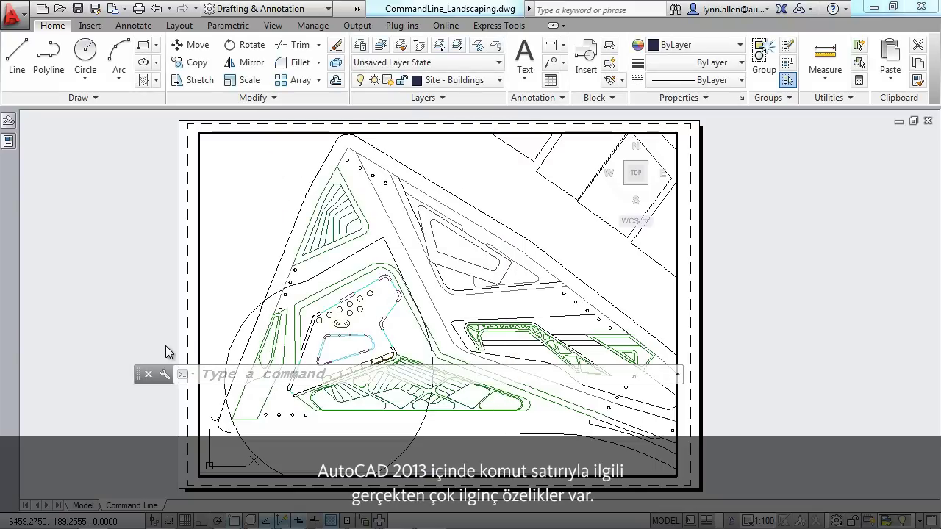
Dock the command line along the window bottom and start the CIRCLE command
{"action": "left_click_drag", "start_coordinate": [140, 379], "coordinate": [15, 512]}
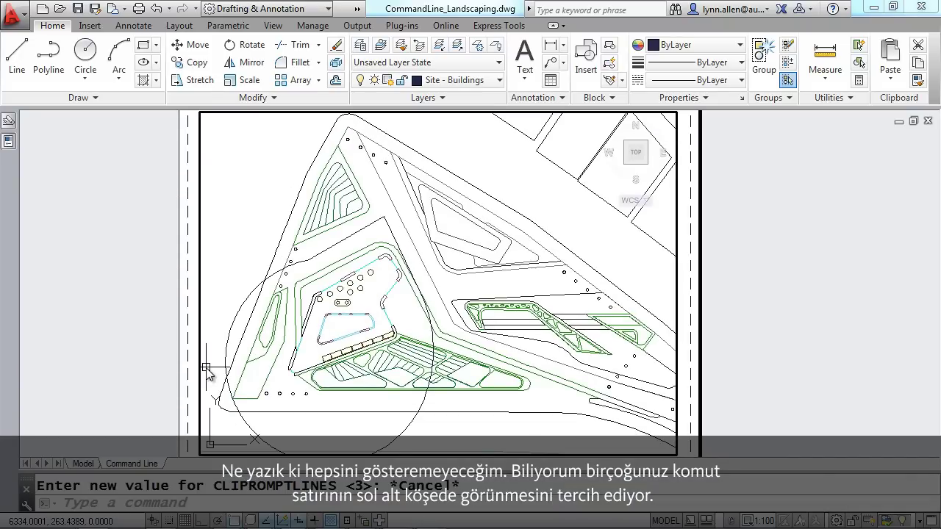
{"action": "left_click", "coordinate": [281, 505]}
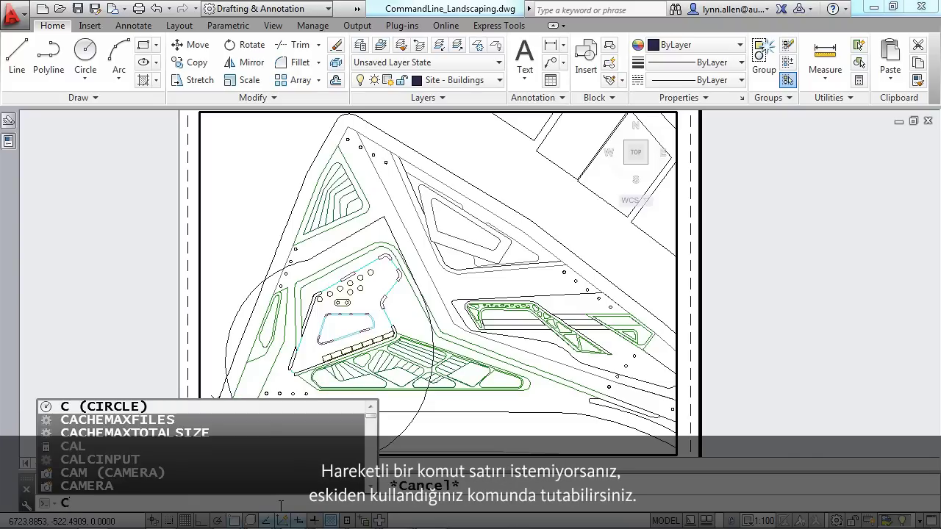
{"action": "key", "text": "Return"}
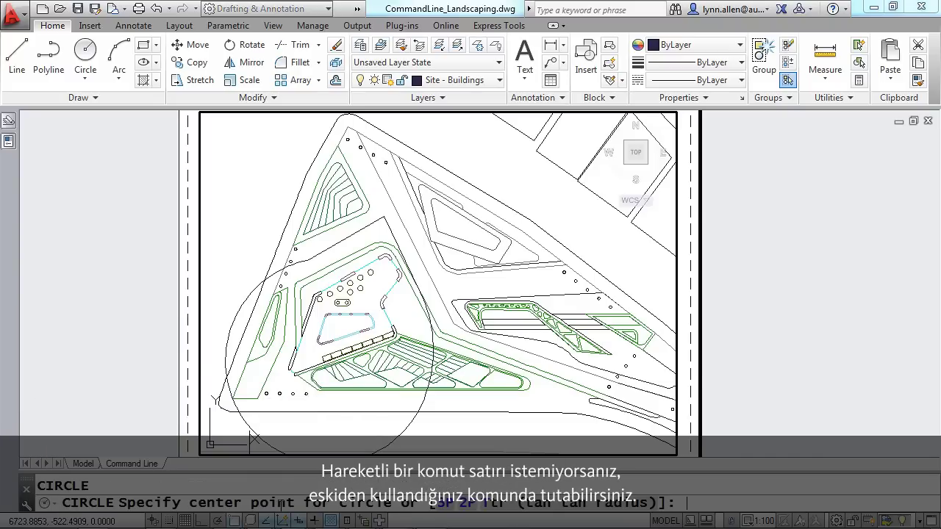
Draw a 3P circle over the upper middle of the site plan, then show Quick View Drawings
{"action": "left_click", "coordinate": [444, 503]}
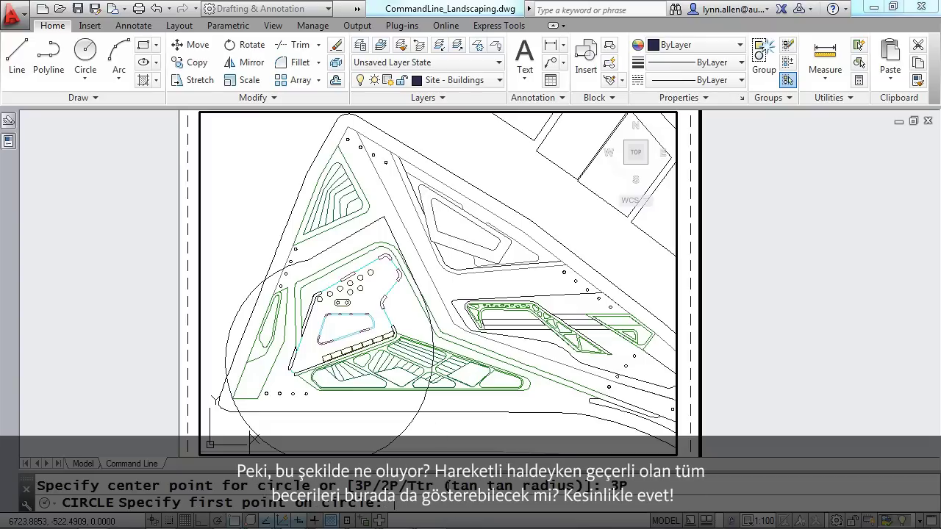
{"action": "left_click", "coordinate": [351, 228]}
{"action": "left_click", "coordinate": [417, 210]}
{"action": "left_click", "coordinate": [399, 299]}
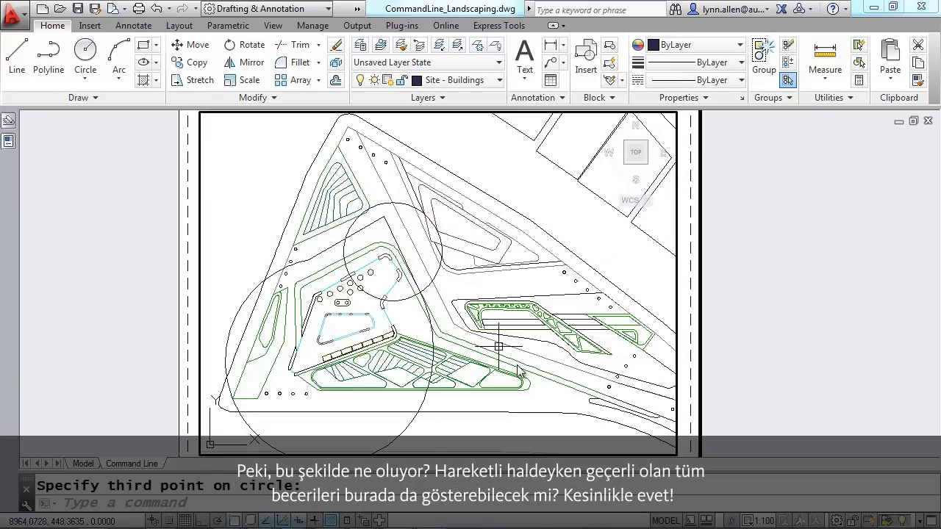
{"action": "mouse_move", "coordinate": [519, 372]}
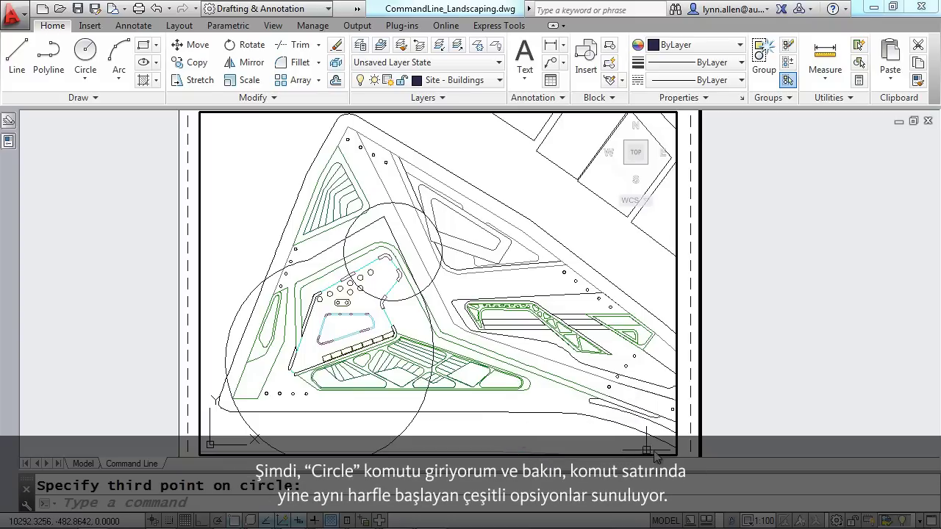
{"action": "left_click", "coordinate": [707, 519]}
Preview the open drawings and their layout thumbnails, then switch to In-Canvas_Structure.dwg
{"action": "mouse_move", "coordinate": [625, 403]}
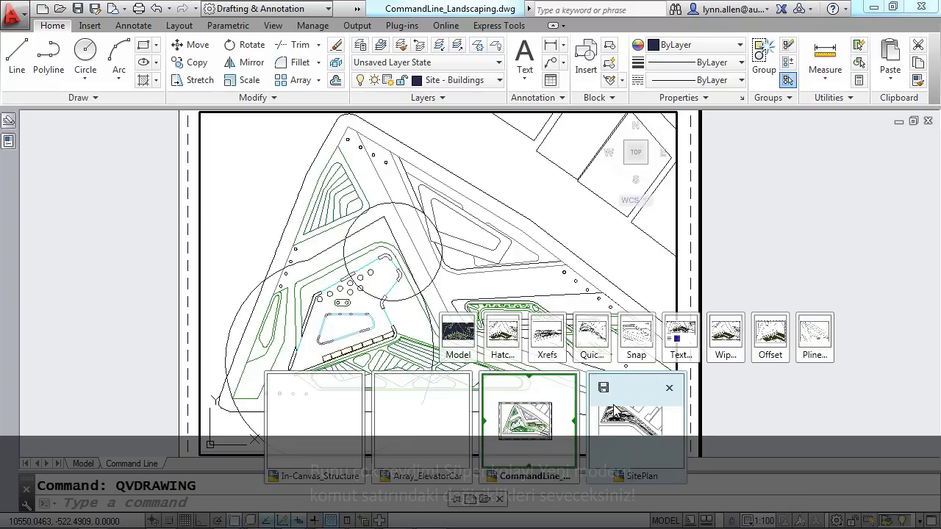
{"action": "mouse_move", "coordinate": [529, 416]}
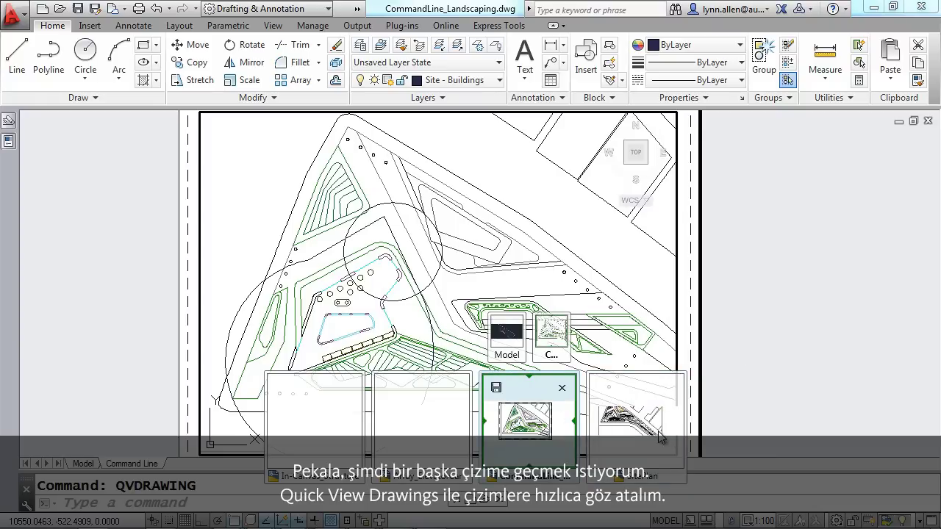
{"action": "mouse_move", "coordinate": [659, 438]}
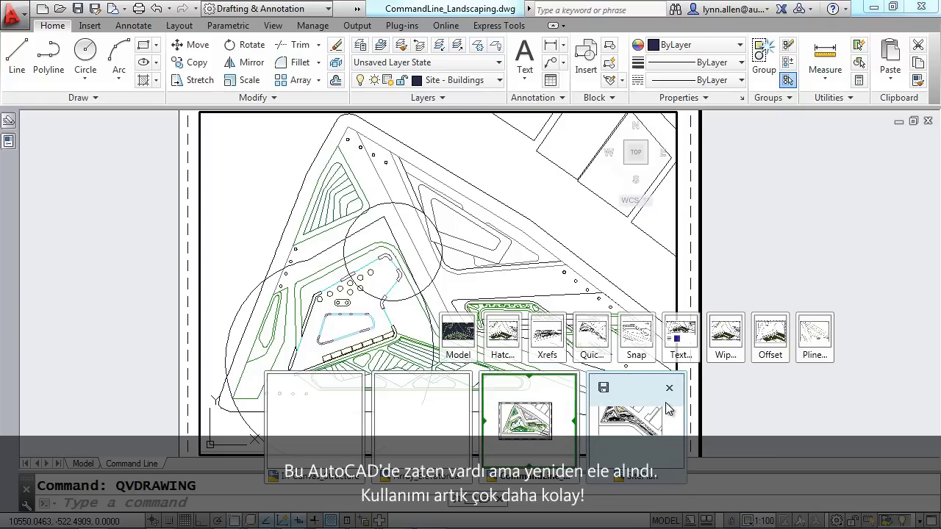
{"action": "mouse_move", "coordinate": [713, 357]}
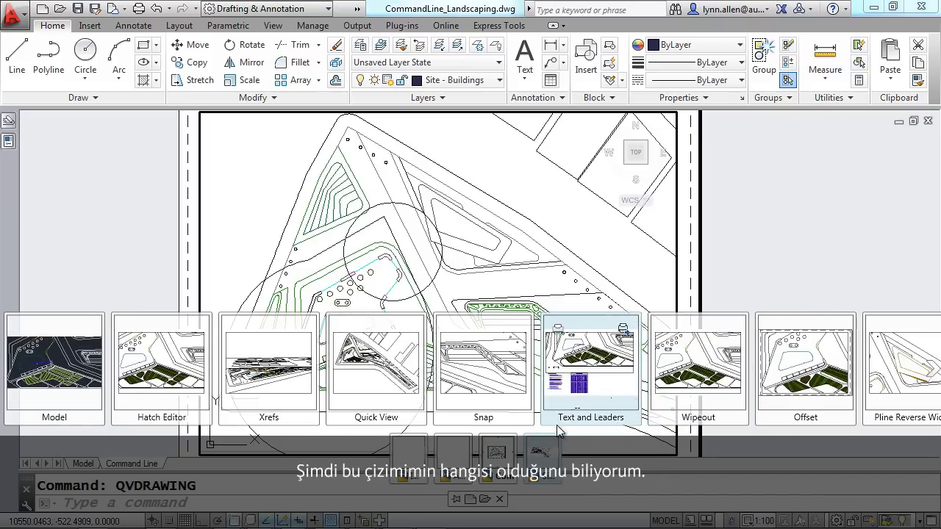
{"action": "mouse_move", "coordinate": [551, 439]}
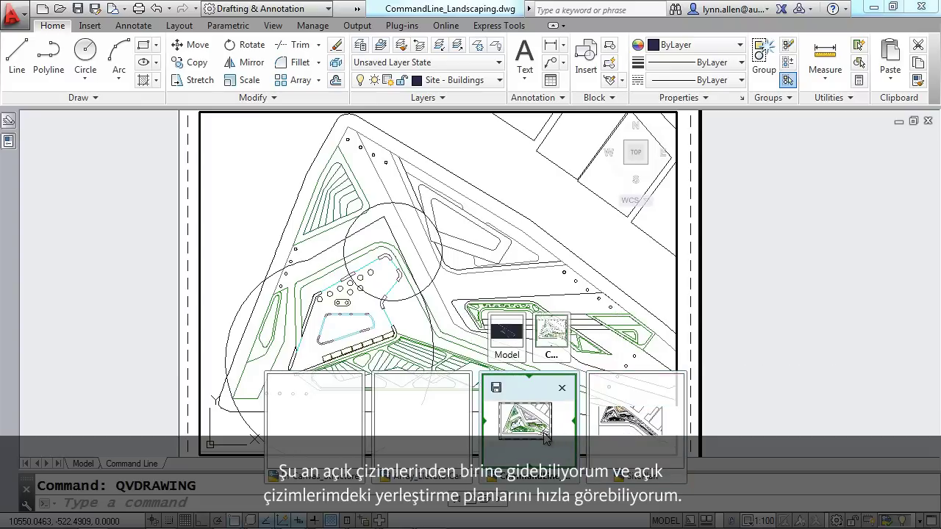
{"action": "left_click", "coordinate": [332, 441]}
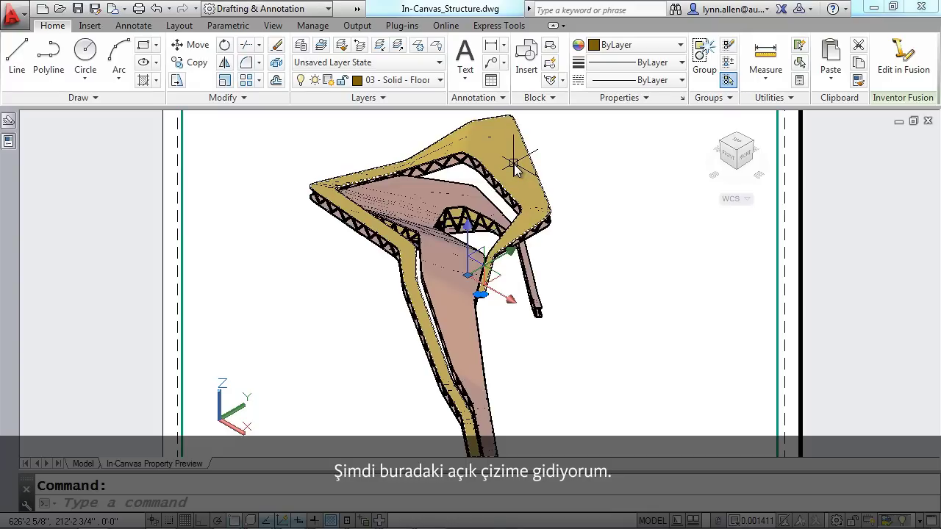
{"action": "left_click", "coordinate": [440, 80]}
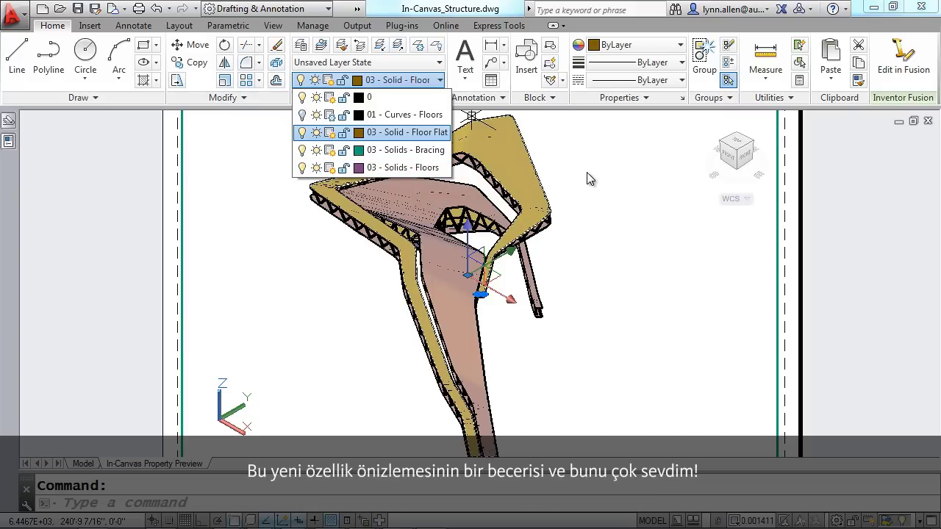
{"action": "key", "text": "Escape"}
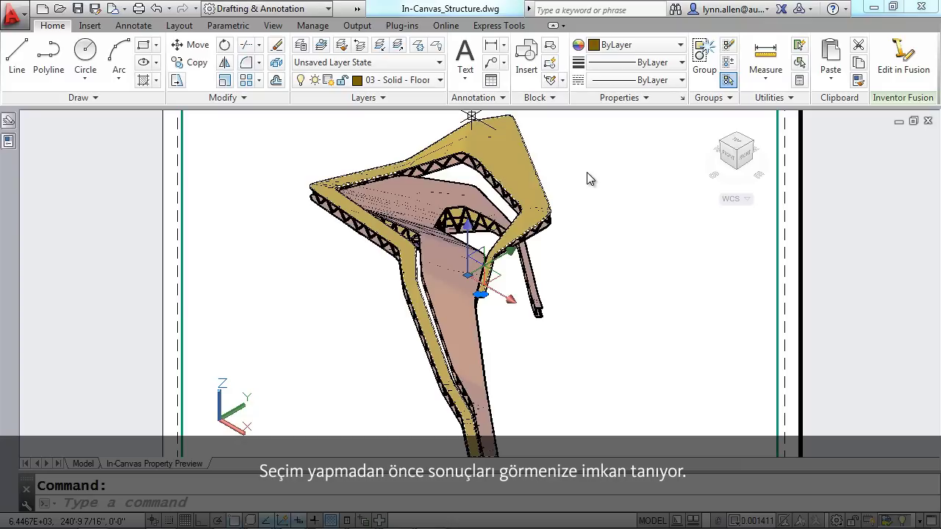